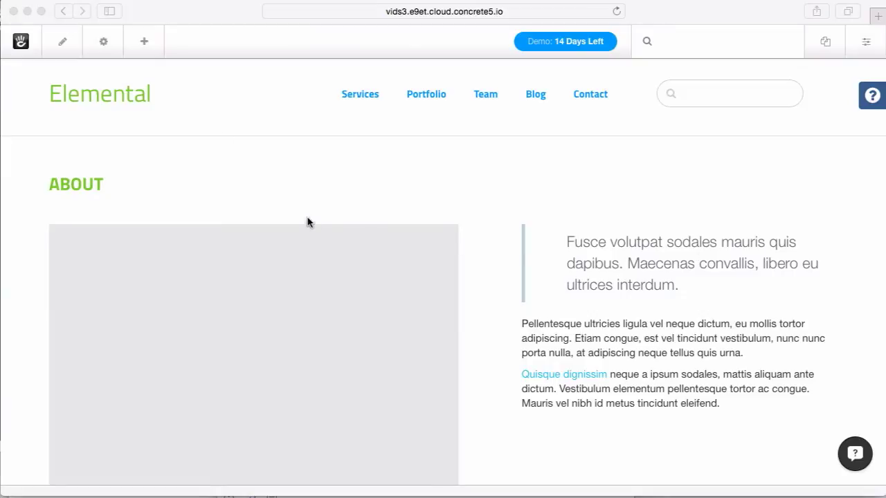
Step: Replace the block quote's text on the About page with "A pull quote here!" and save the block
{"action": "left_click", "coordinate": [62, 43]}
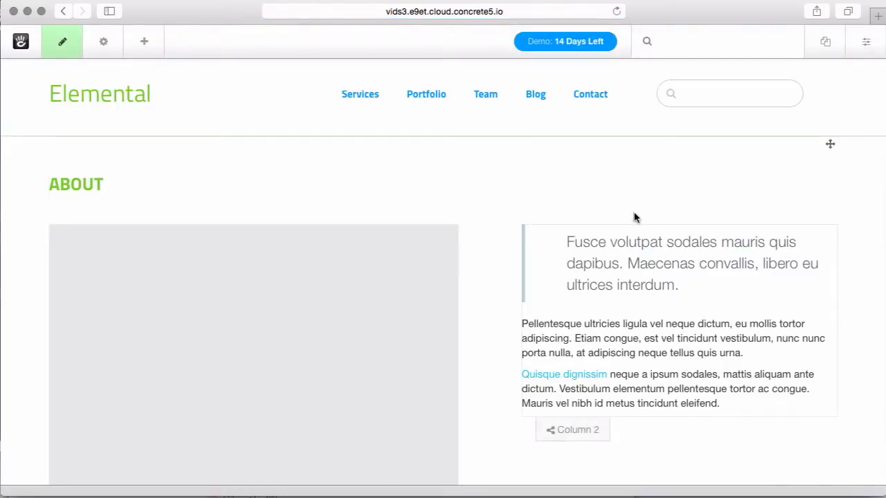
{"action": "left_click", "coordinate": [582, 264]}
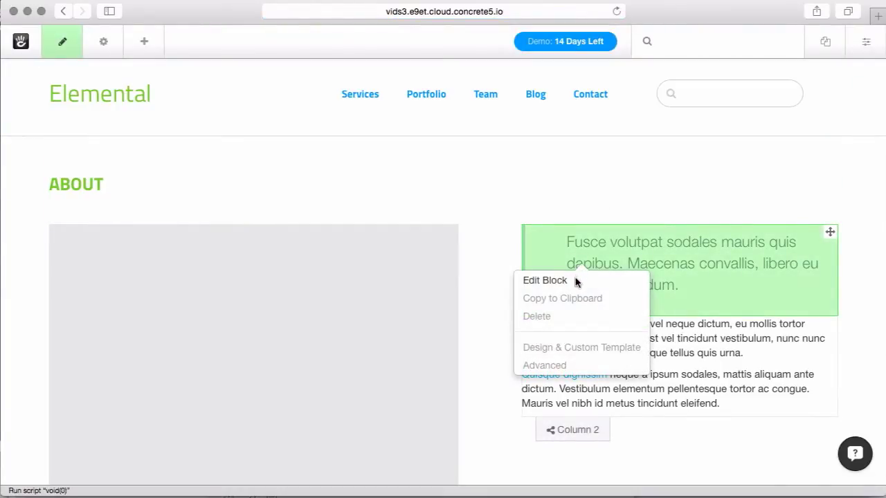
{"action": "left_click", "coordinate": [575, 279]}
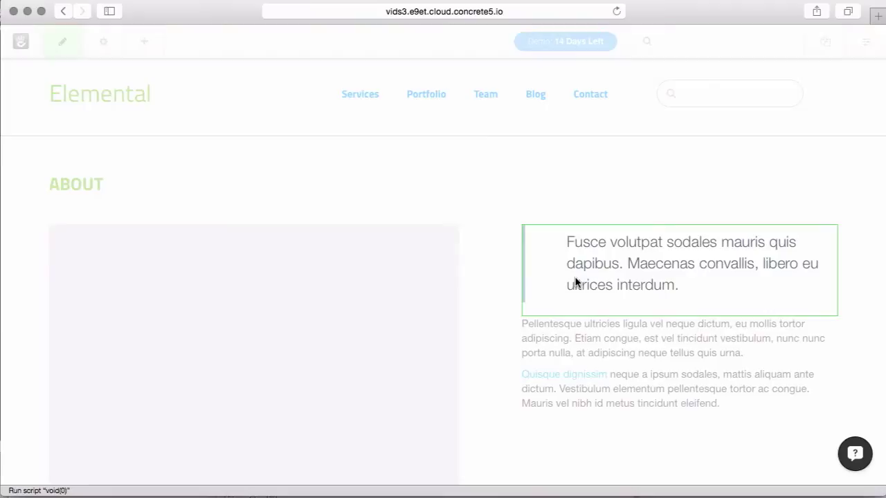
{"action": "left_click_drag", "start_coordinate": [576, 243], "coordinate": [705, 311]}
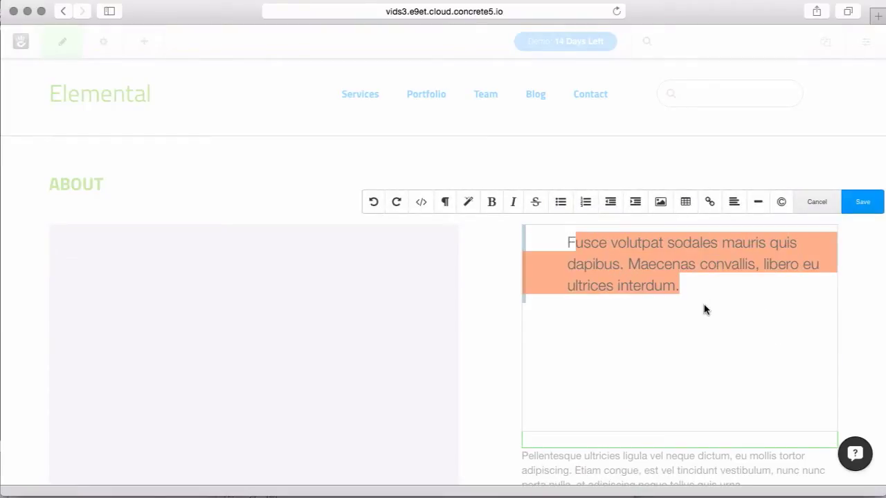
{"action": "key", "text": "BackSpace"}
{"action": "key", "text": "BackSpace"}
{"action": "type", "text": "A pu"}
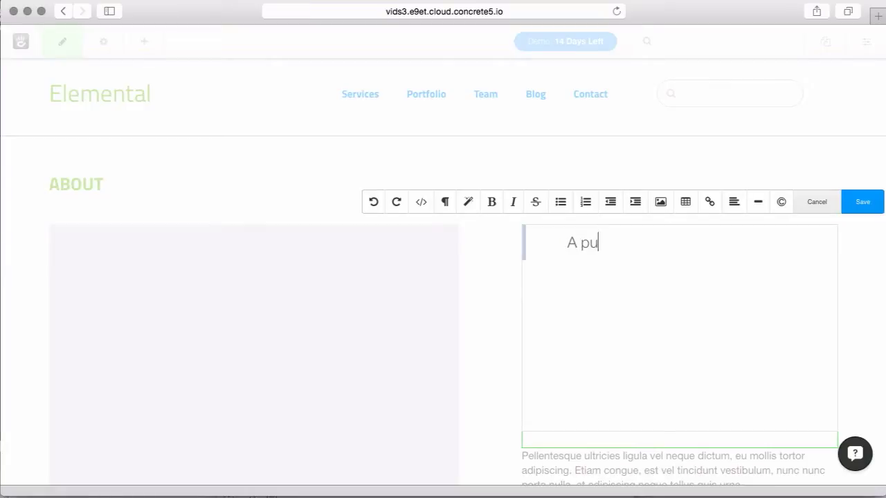
{"action": "type", "text": "ll quote here!"}
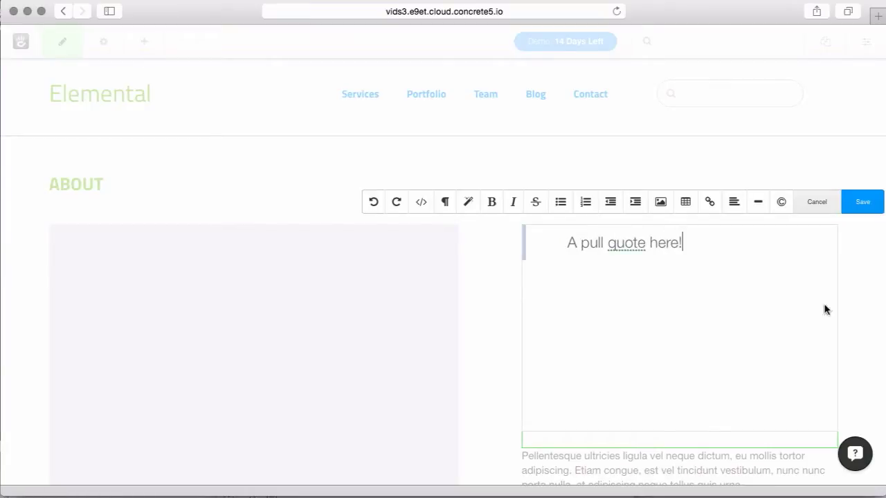
{"action": "left_click", "coordinate": [865, 208]}
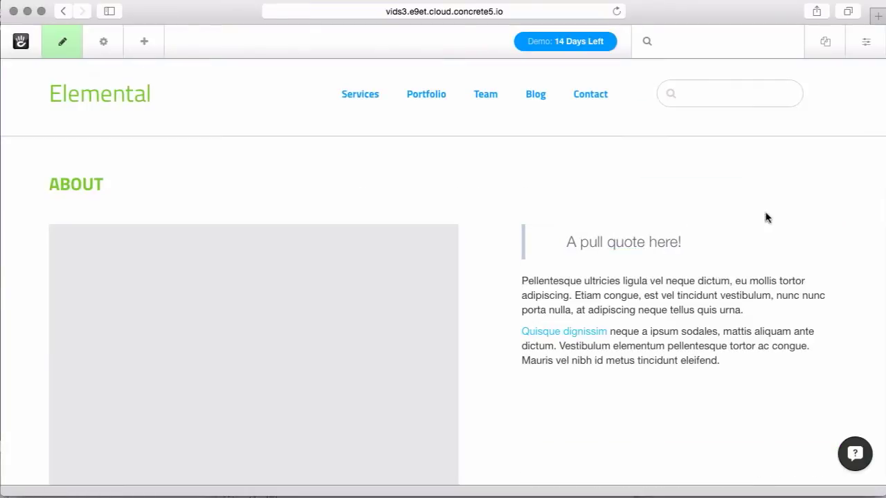
Step: Save the page changes unpublished with the version comment "Added a quote", and reload the public About page in Firefox
{"action": "left_click", "coordinate": [58, 35]}
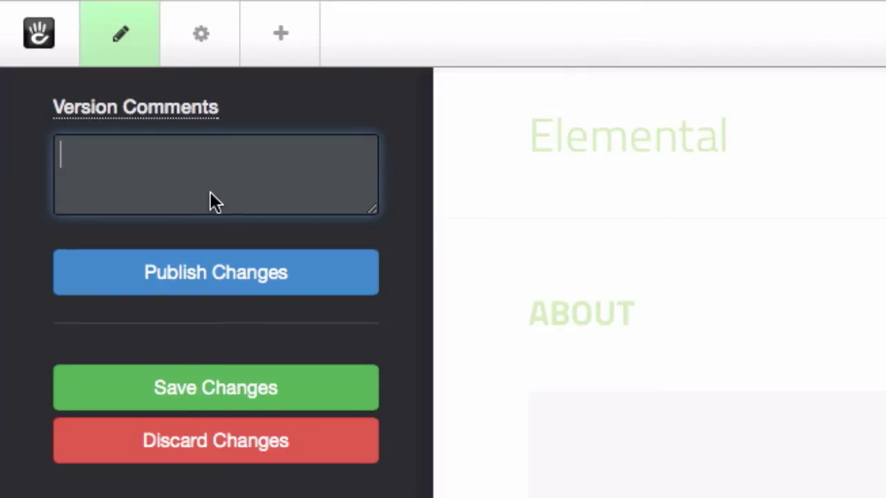
{"action": "type", "text": "Added a "}
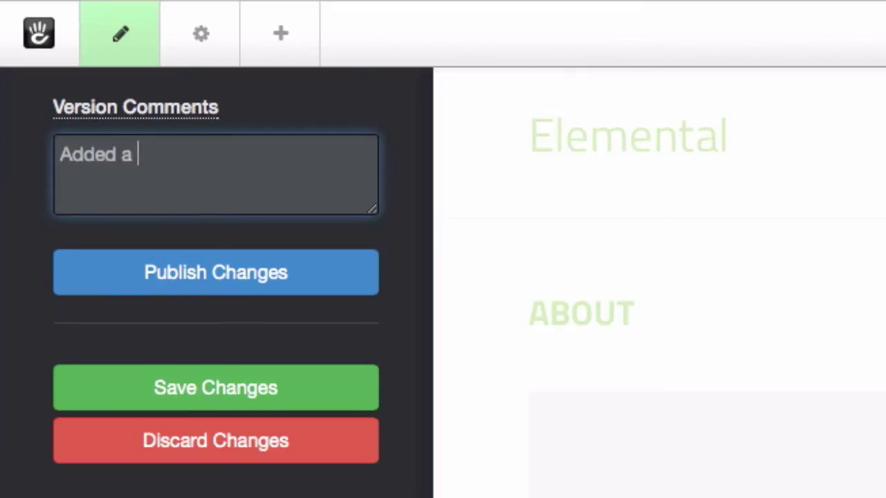
{"action": "type", "text": "quote"}
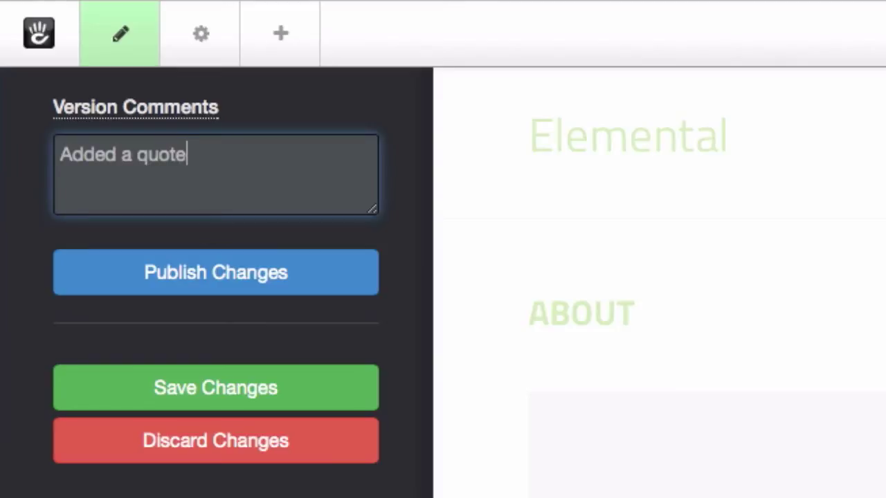
{"action": "left_click", "coordinate": [233, 380]}
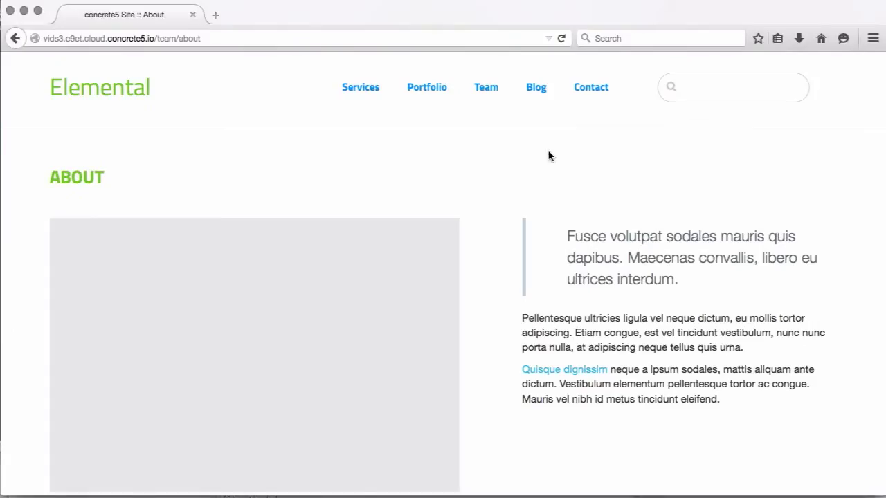
{"action": "left_click", "coordinate": [561, 38]}
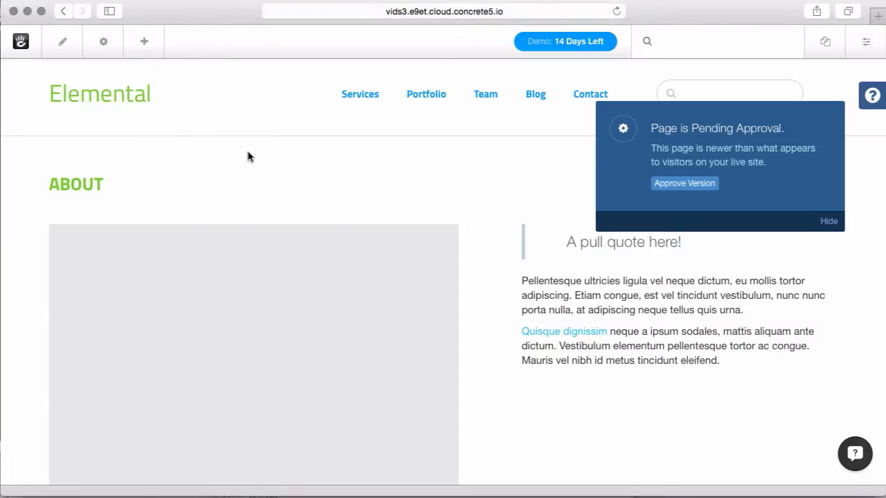
Step: Replace the paragraph block below the quote with "Some longer text here...", a blank line, "asdf" and "dsa", and save the block
{"action": "left_click", "coordinate": [61, 42]}
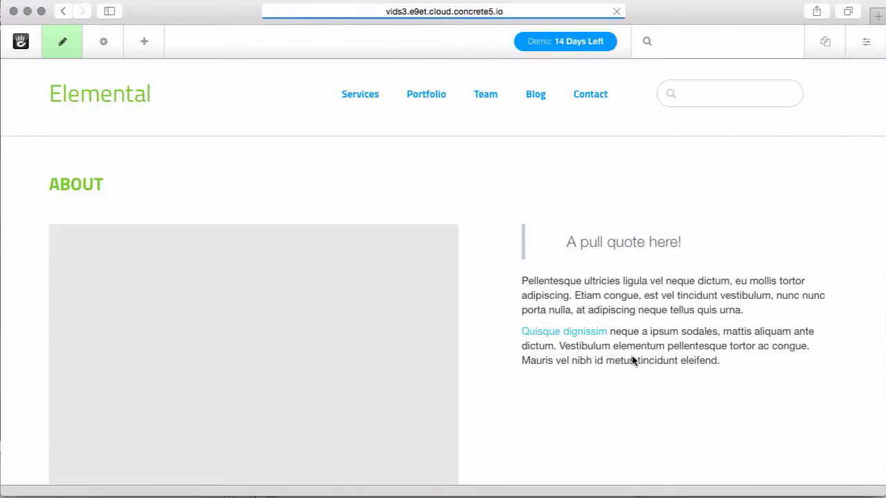
{"action": "left_click", "coordinate": [689, 334]}
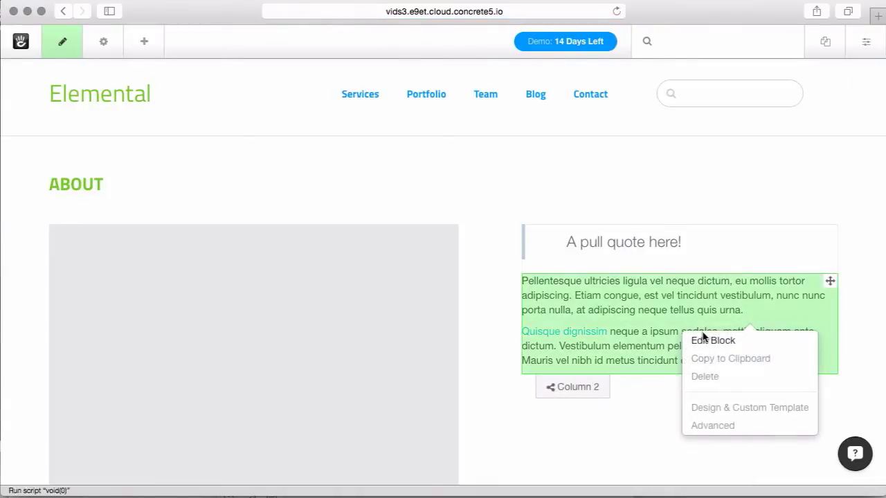
{"action": "left_click", "coordinate": [717, 343]}
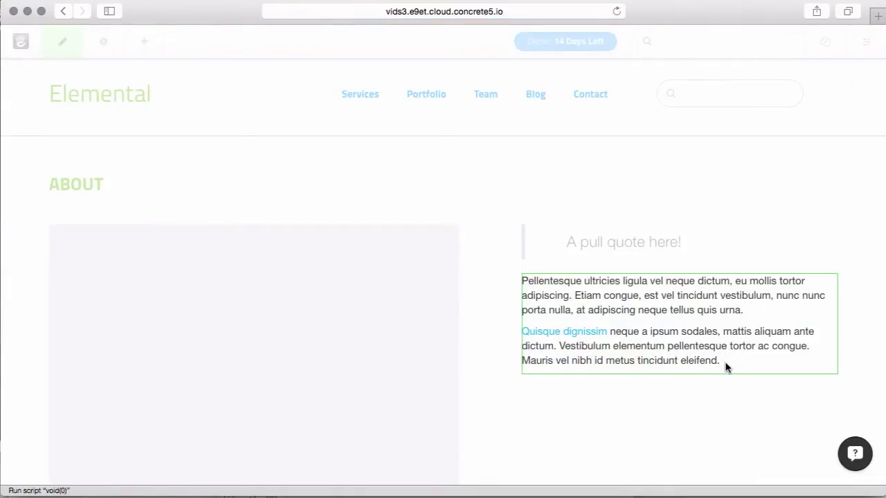
{"action": "left_click_drag", "start_coordinate": [727, 364], "coordinate": [481, 287]}
{"action": "type", "text": "Some l"}
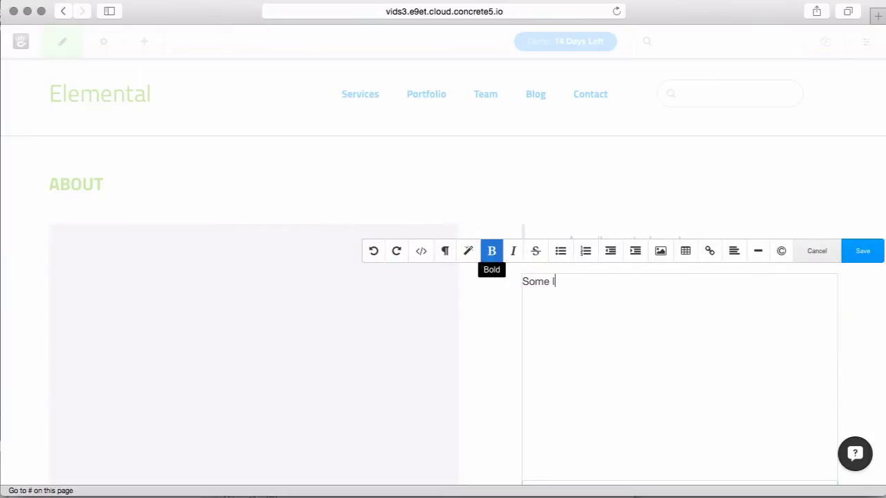
{"action": "type", "text": "onger text here..."}
{"action": "key", "text": "Return"}
{"action": "key", "text": "Return"}
{"action": "type", "text": "asdf"}
{"action": "key", "text": "Return"}
{"action": "type", "text": "dsa"}
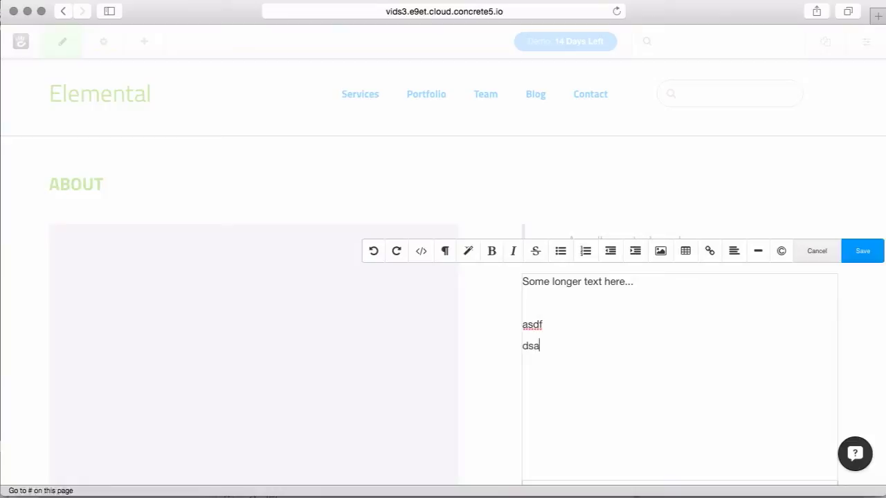
{"action": "left_click", "coordinate": [862, 263]}
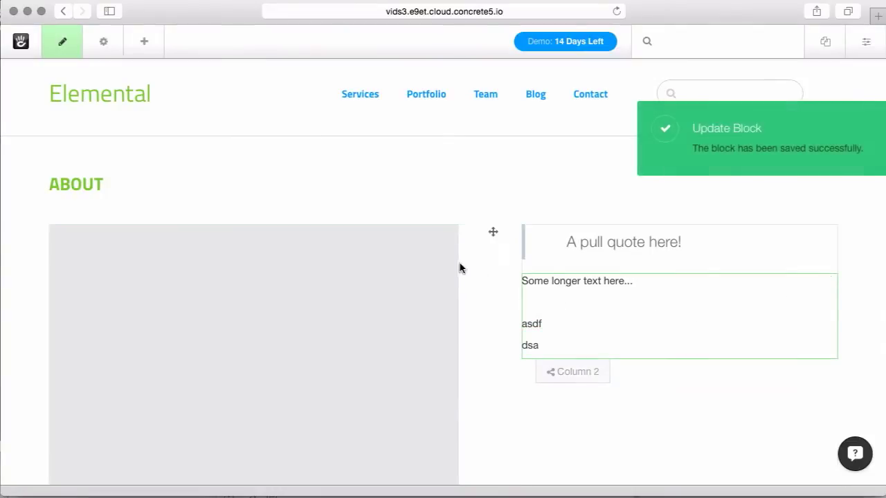
Step: Publish the page changes with the version comment "Added a paragraph", and reload the public About page in Firefox
{"action": "left_click", "coordinate": [67, 41]}
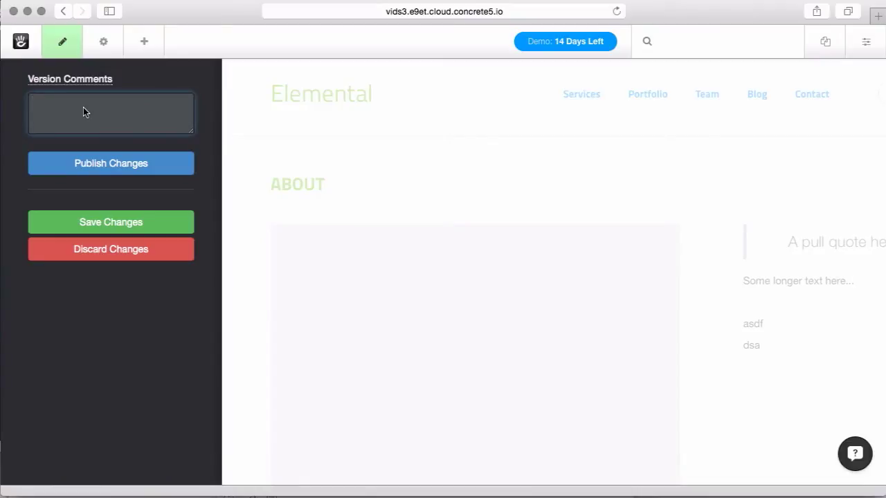
{"action": "type", "text": "Added a paragraph"}
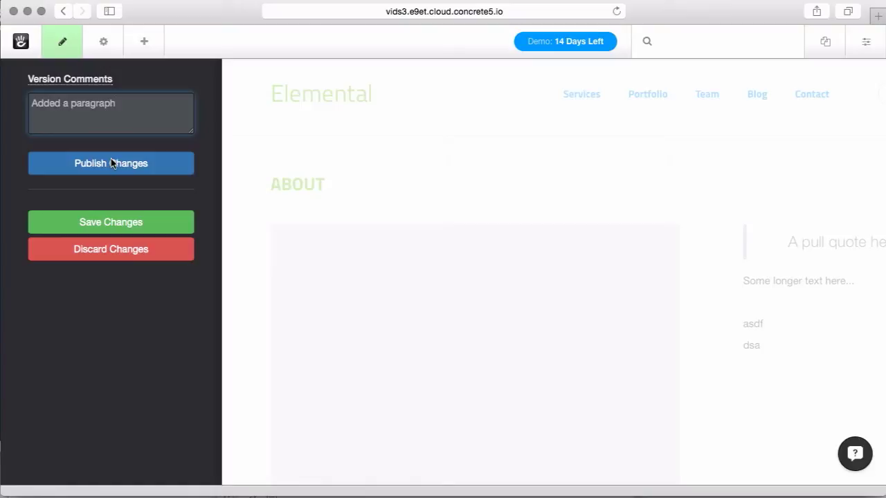
{"action": "left_click", "coordinate": [111, 163]}
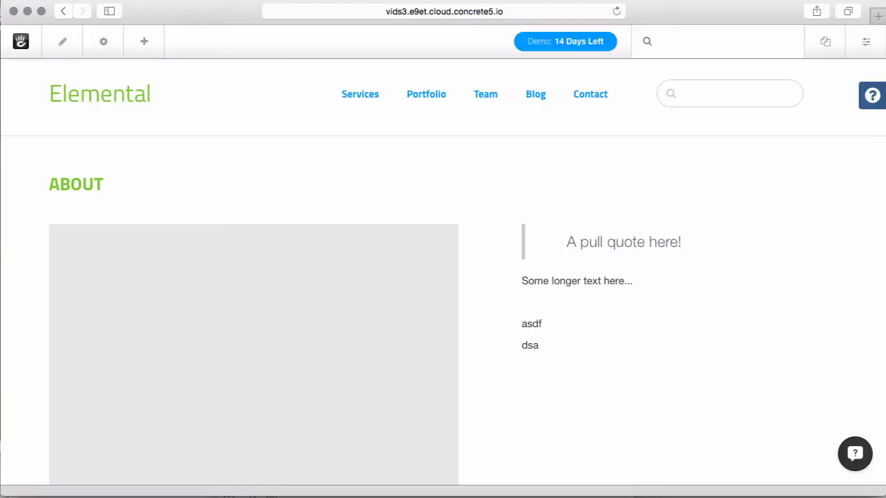
{"action": "key", "text": "super+Tab"}
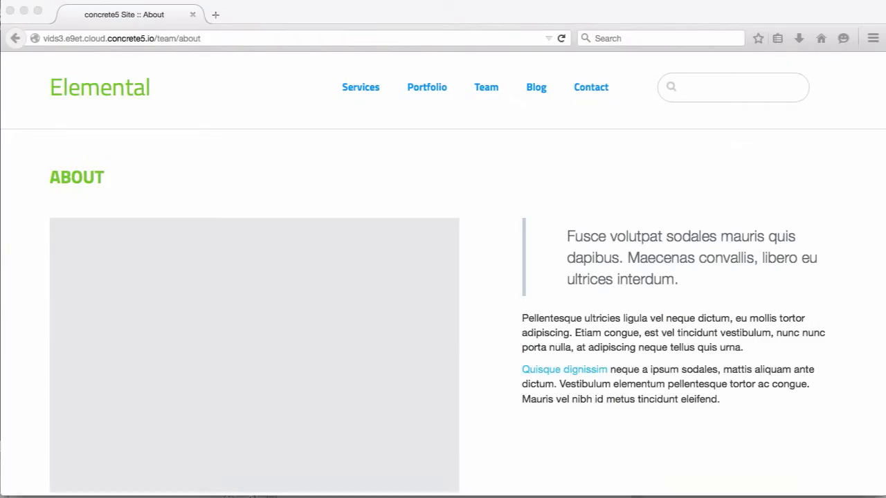
{"action": "left_click", "coordinate": [561, 38]}
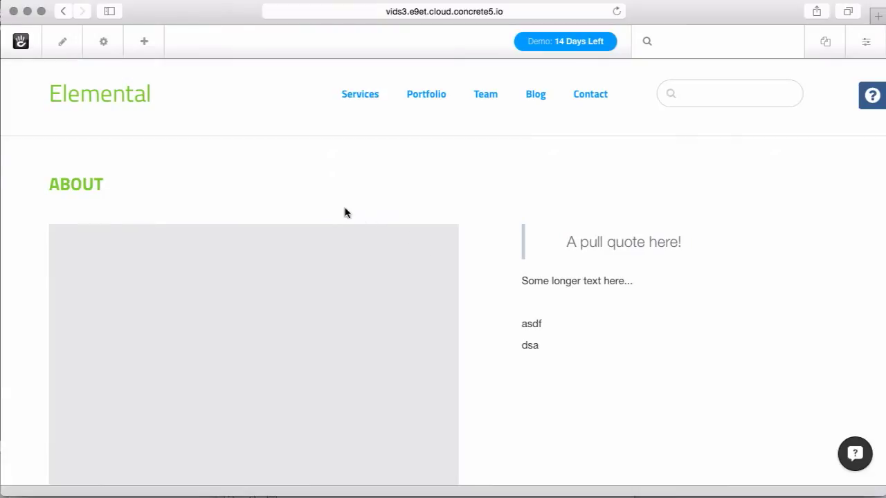
Step: Open the About page's version history and compare the previews of versions 3 and 2
{"action": "left_click", "coordinate": [113, 44]}
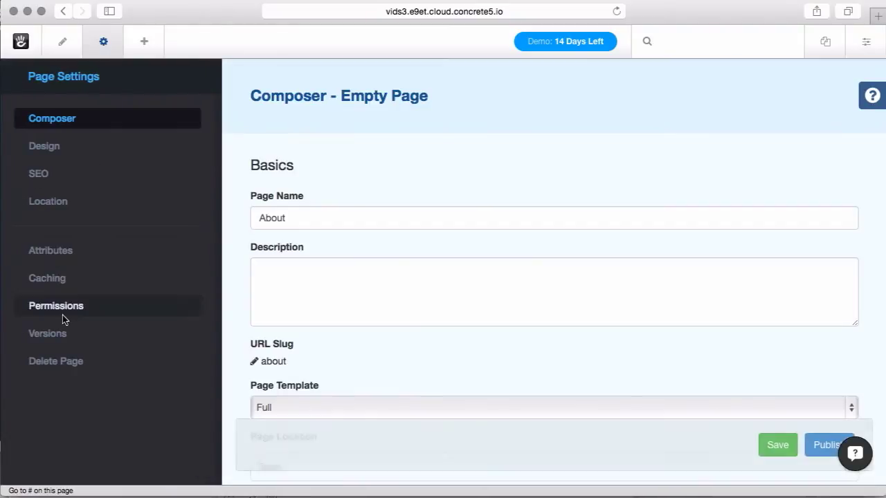
{"action": "left_click", "coordinate": [62, 333]}
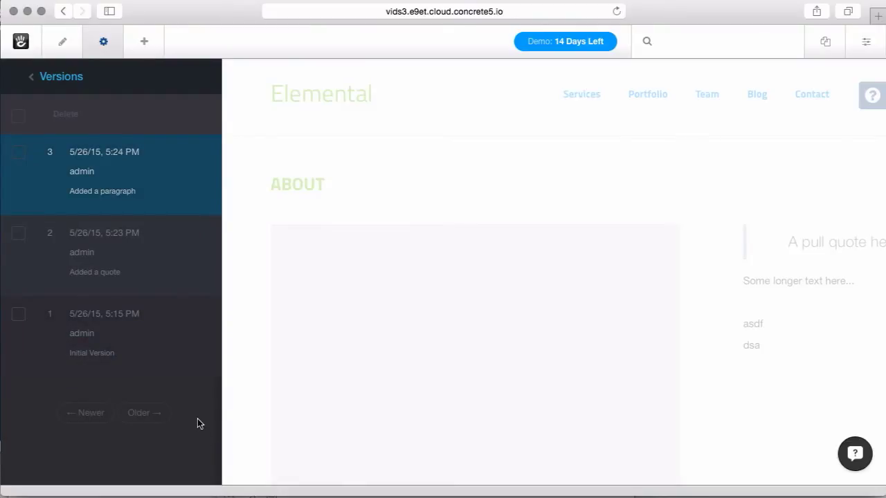
{"action": "left_click", "coordinate": [20, 157]}
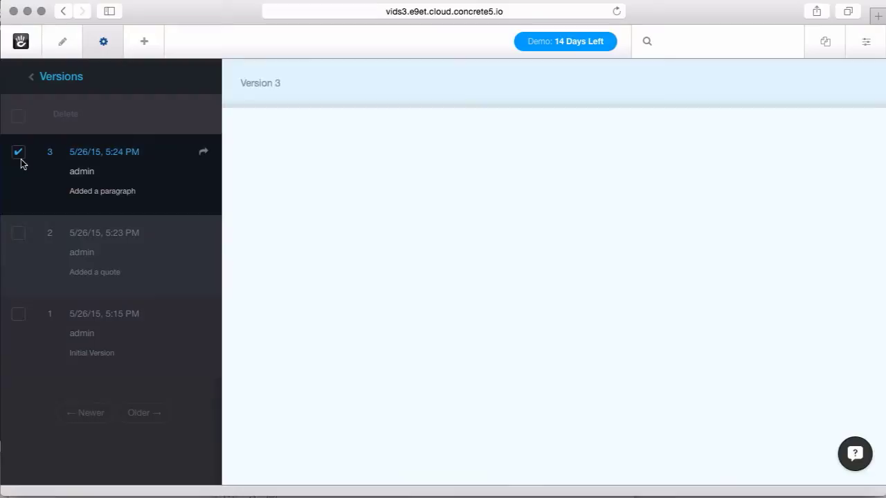
{"action": "left_click", "coordinate": [19, 237]}
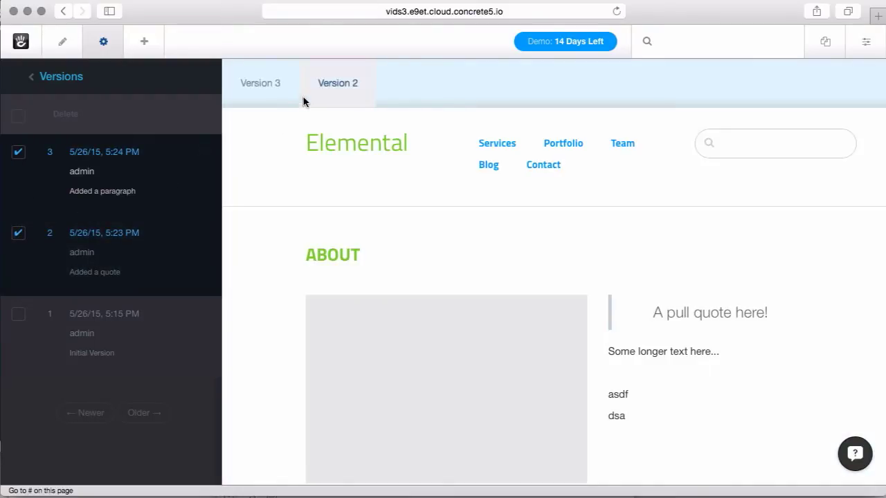
{"action": "left_click", "coordinate": [273, 83]}
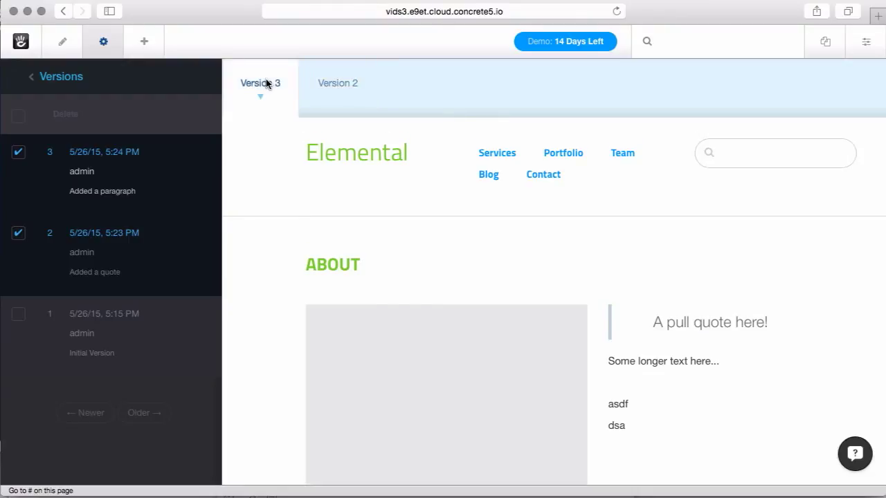
{"action": "left_click", "coordinate": [339, 83]}
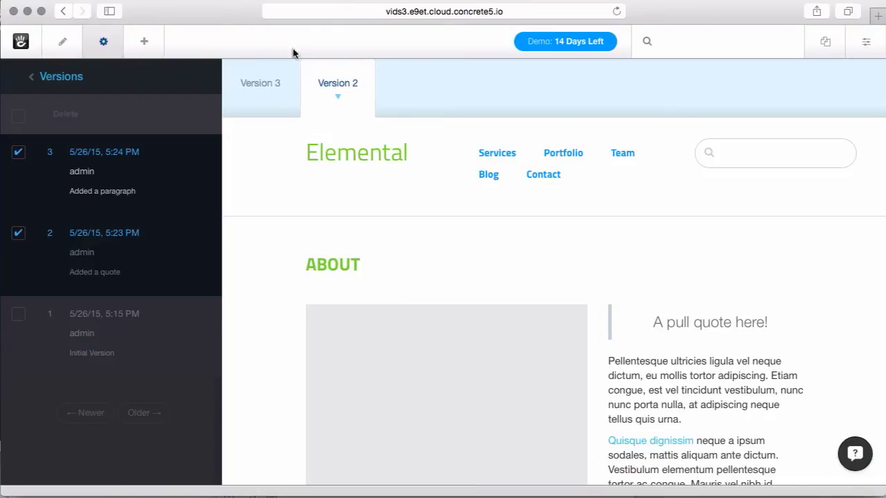
{"action": "left_click", "coordinate": [272, 82]}
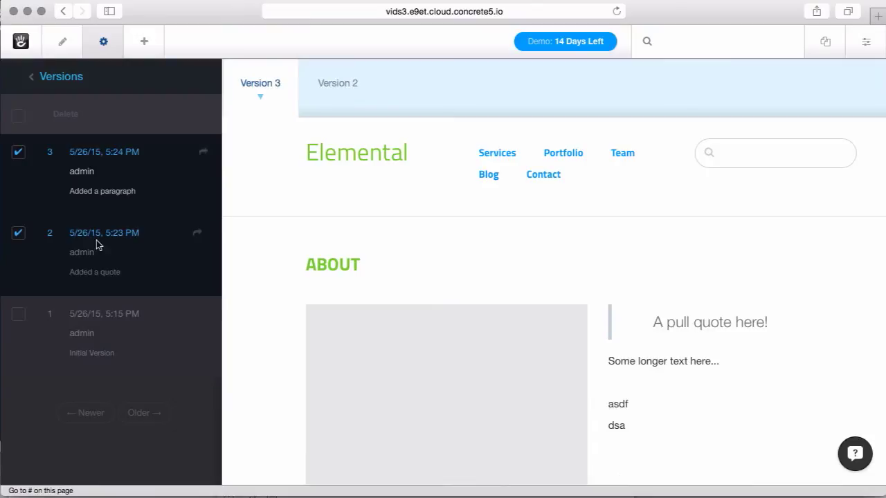
Step: Add version 1 to the comparison and view the previews of versions 1, 2 and 3 in turn
{"action": "left_click", "coordinate": [18, 317]}
{"action": "left_click", "coordinate": [406, 80]}
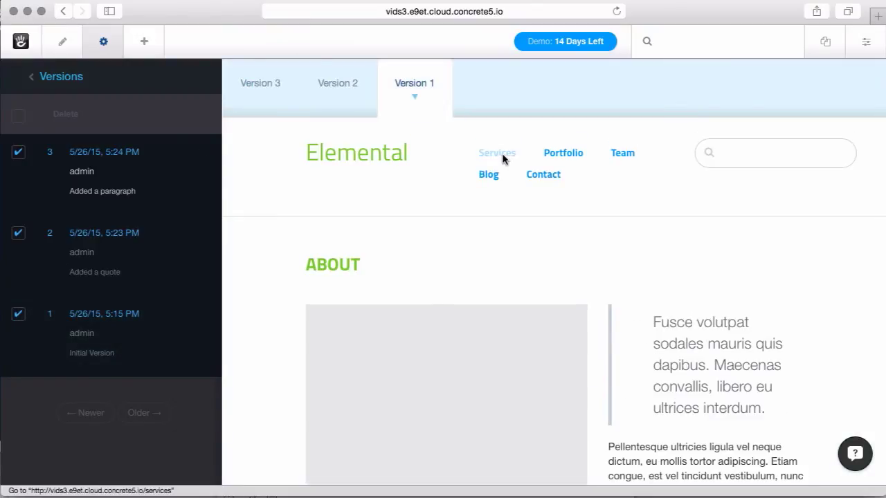
{"action": "left_click", "coordinate": [331, 82]}
{"action": "left_click", "coordinate": [275, 81]}
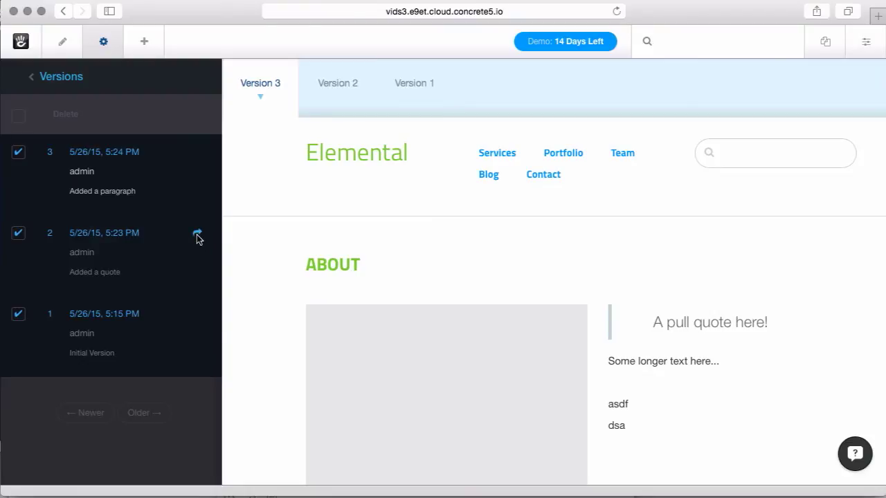
Step: Approve version 2 of the About page, close the page settings, and reload the public page in Firefox
{"action": "left_click", "coordinate": [197, 236]}
{"action": "left_click", "coordinate": [194, 249]}
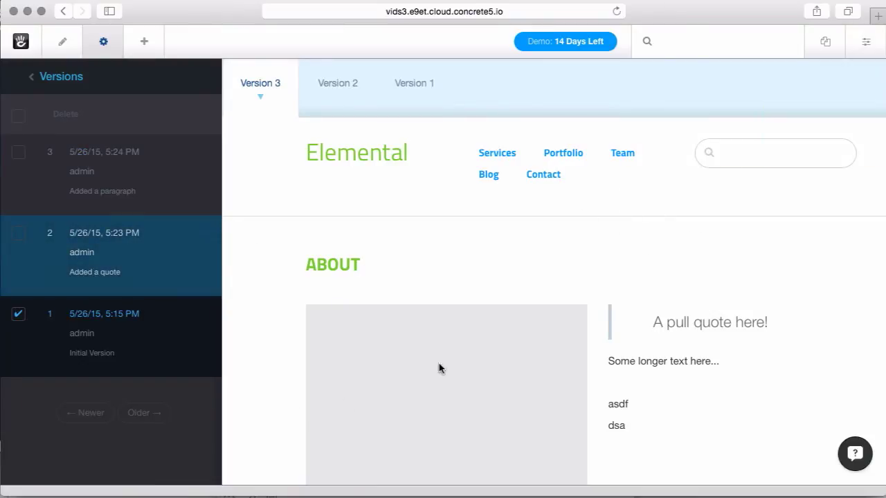
{"action": "left_click", "coordinate": [113, 38]}
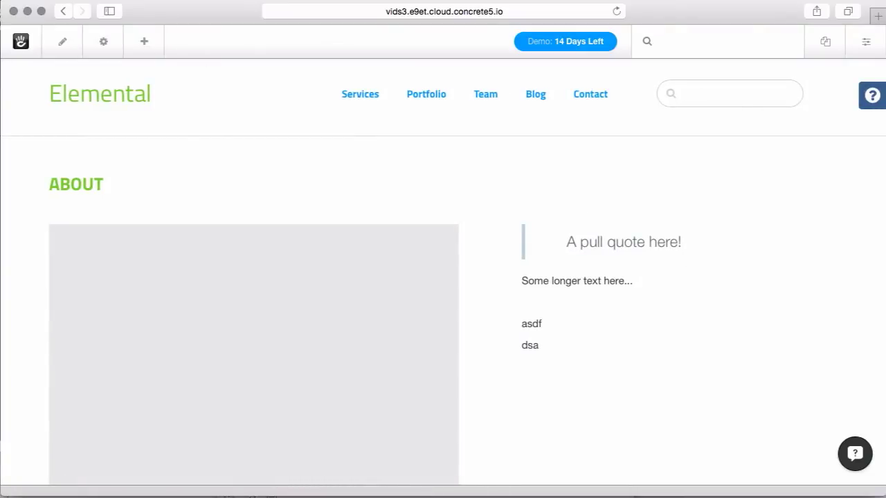
{"action": "key", "text": "super+Tab"}
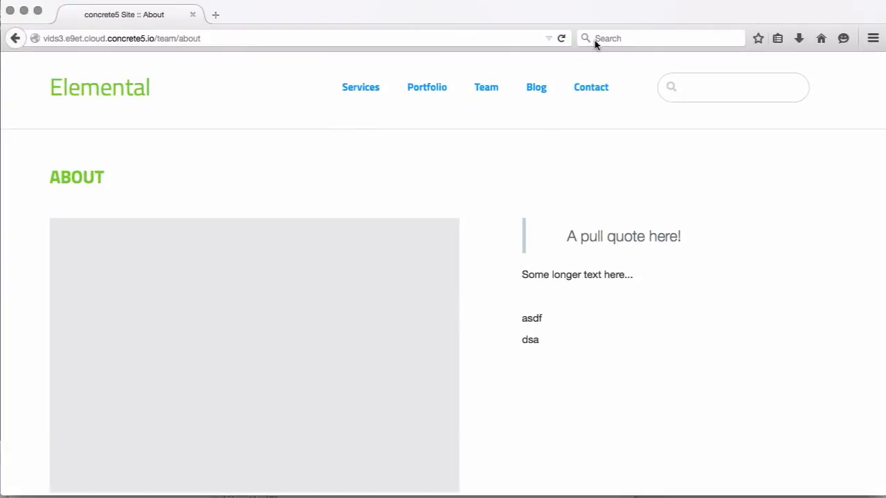
{"action": "left_click", "coordinate": [563, 36]}
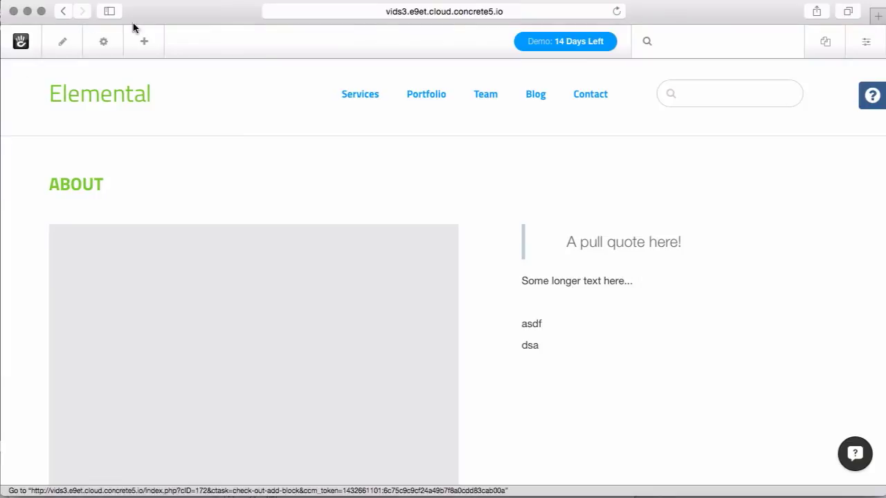
Step: Reopen the About page's version history and delete version 1
{"action": "left_click", "coordinate": [104, 41]}
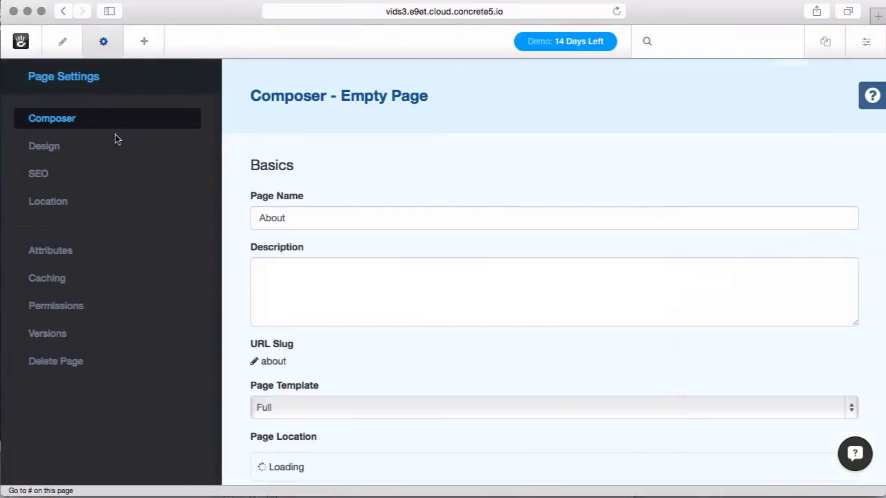
{"action": "left_click", "coordinate": [66, 335]}
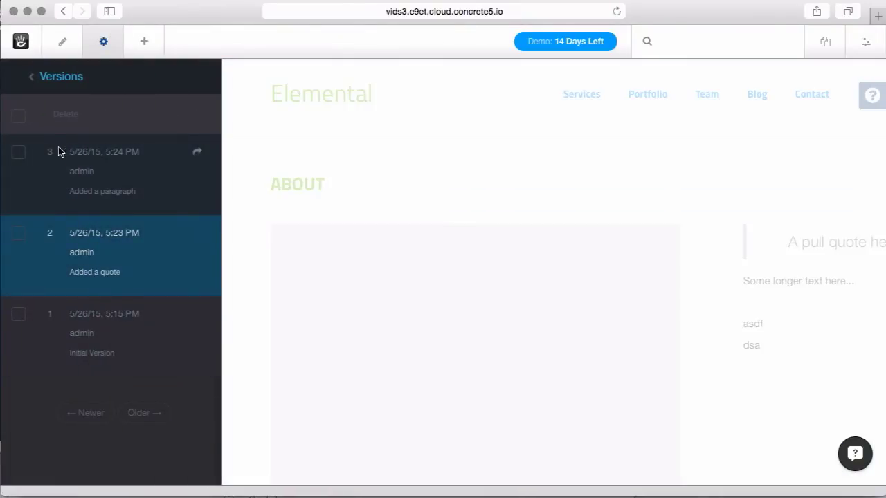
{"action": "left_click", "coordinate": [198, 315]}
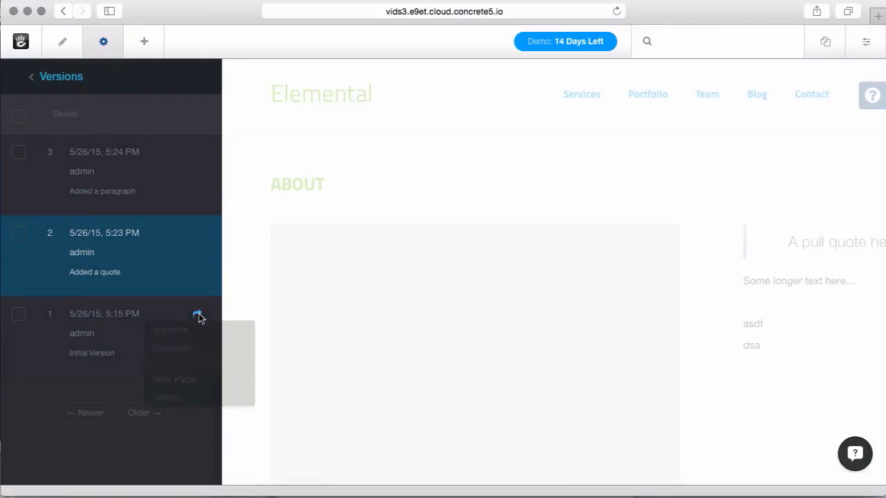
{"action": "left_click", "coordinate": [195, 398]}
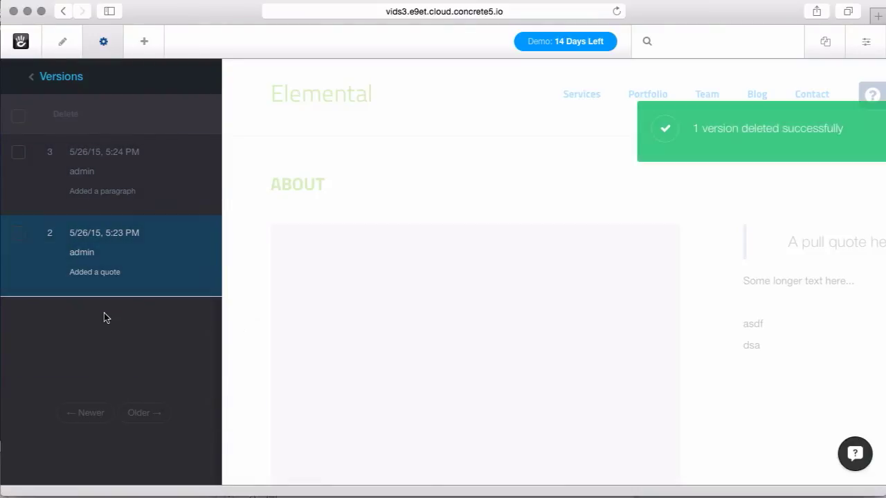
Step: Select all selectable versions in the list at once, and duplicate version 2
{"action": "left_click", "coordinate": [19, 118]}
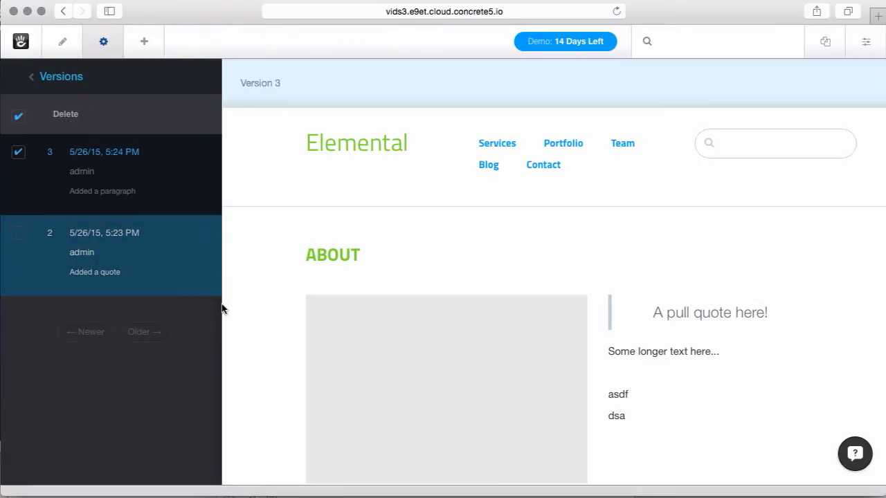
{"action": "left_click", "coordinate": [204, 235]}
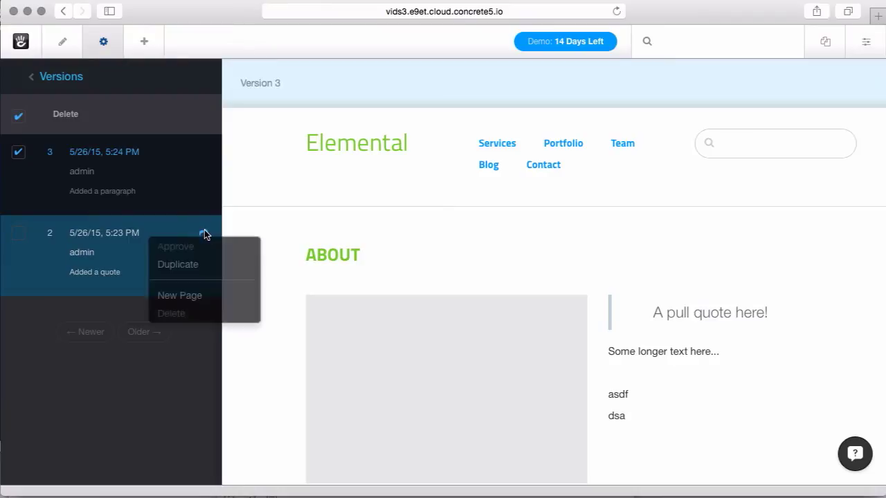
{"action": "left_click", "coordinate": [190, 269]}
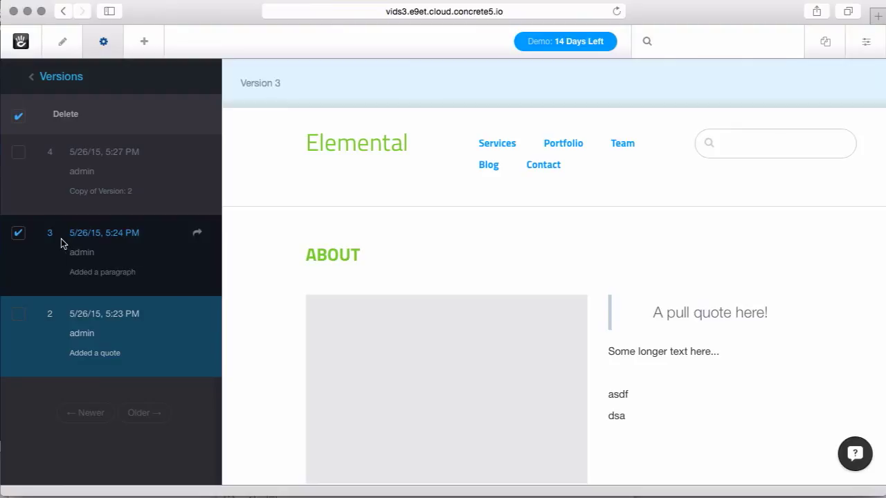
Step: Create a new page from version 3, the one commented "Added a paragraph"
{"action": "left_click", "coordinate": [200, 236]}
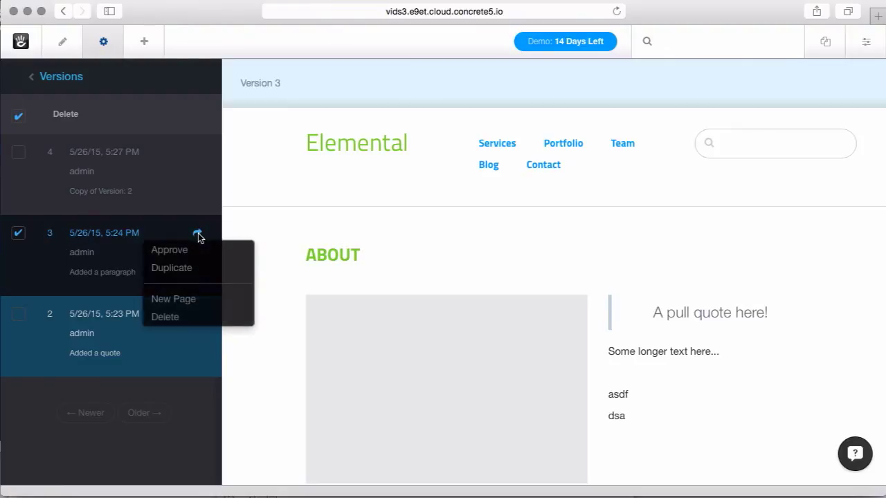
{"action": "left_click", "coordinate": [172, 299]}
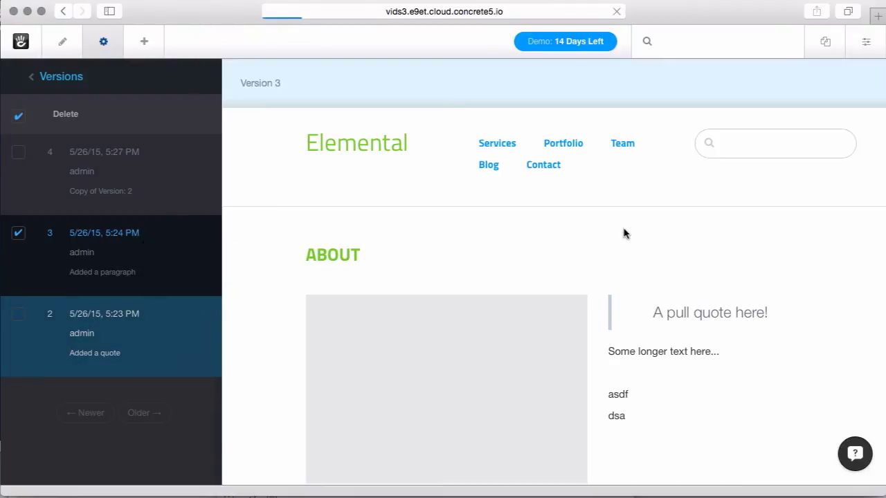